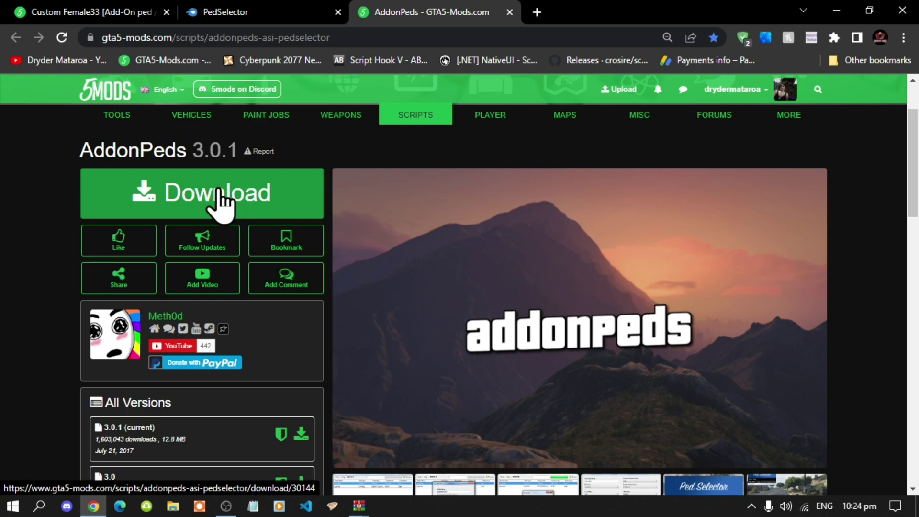
Look over the PedSelector.zip (4.02KB) MediaFire page, then return to the Custom Female33 mod page
{"action": "left_click", "coordinate": [256, 14]}
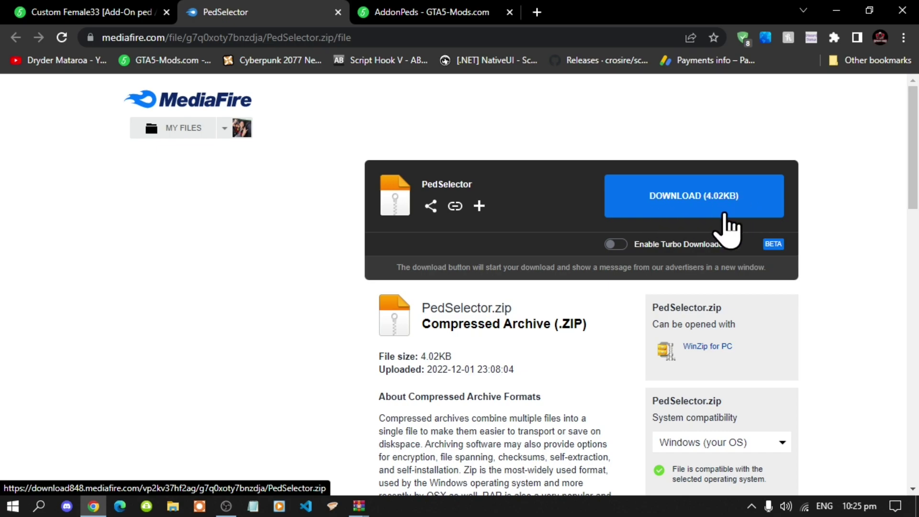
{"action": "left_click", "coordinate": [67, 15]}
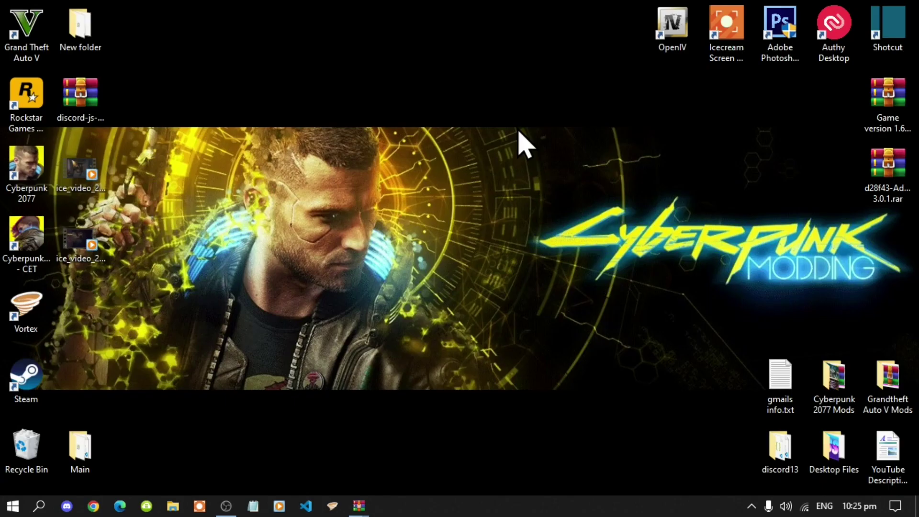
Open the Grand Theft Auto V shortcut's file location and scroll through its 69-item folder
{"action": "right_click", "coordinate": [29, 34]}
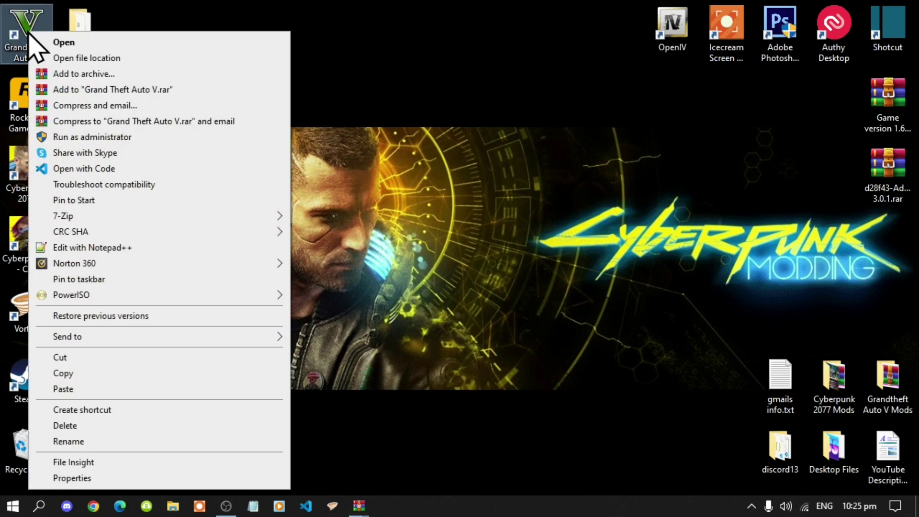
{"action": "left_click", "coordinate": [76, 57]}
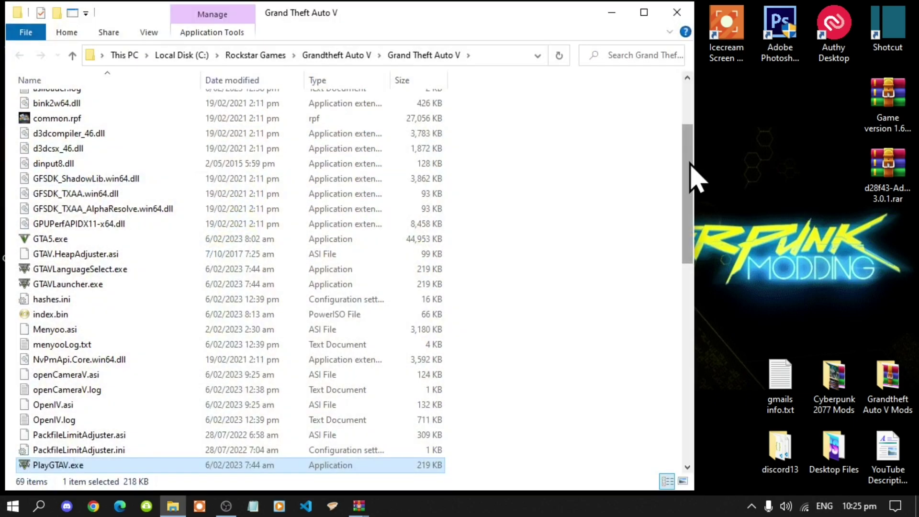
{"action": "left_click_drag", "start_coordinate": [690, 165], "coordinate": [685, 112]}
{"action": "left_click", "coordinate": [555, 298]}
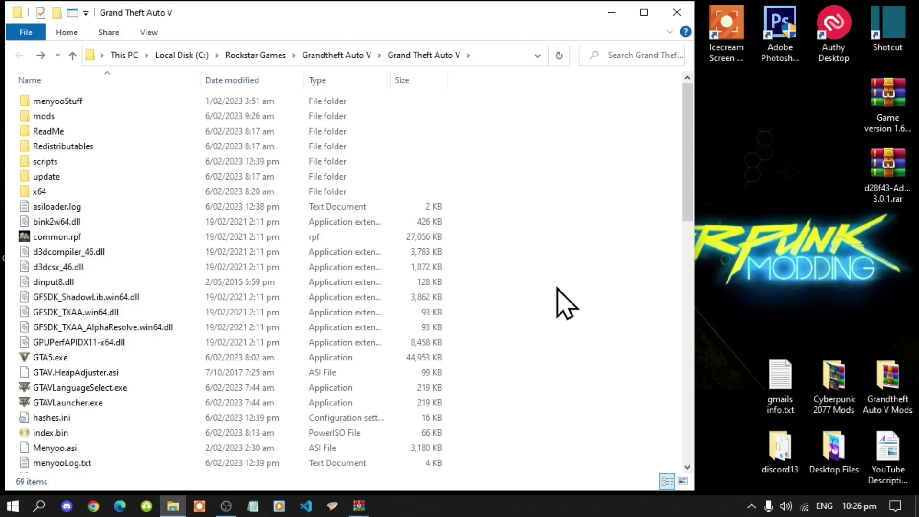
{"action": "right_click", "coordinate": [541, 217]}
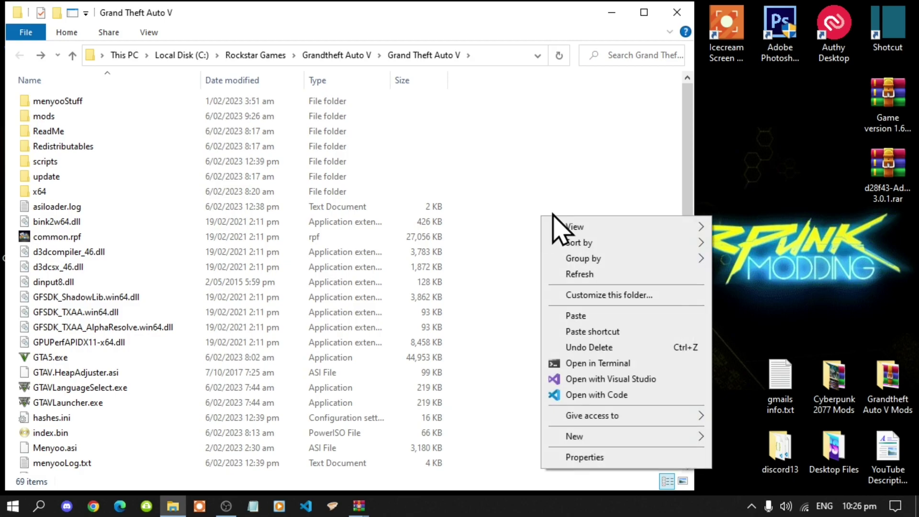
{"action": "mouse_move", "coordinate": [593, 431]}
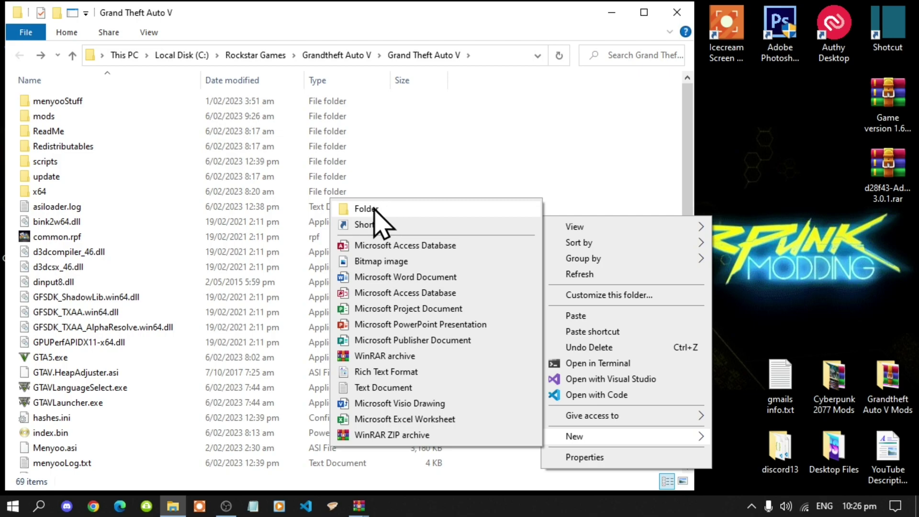
{"action": "left_click", "coordinate": [54, 164]}
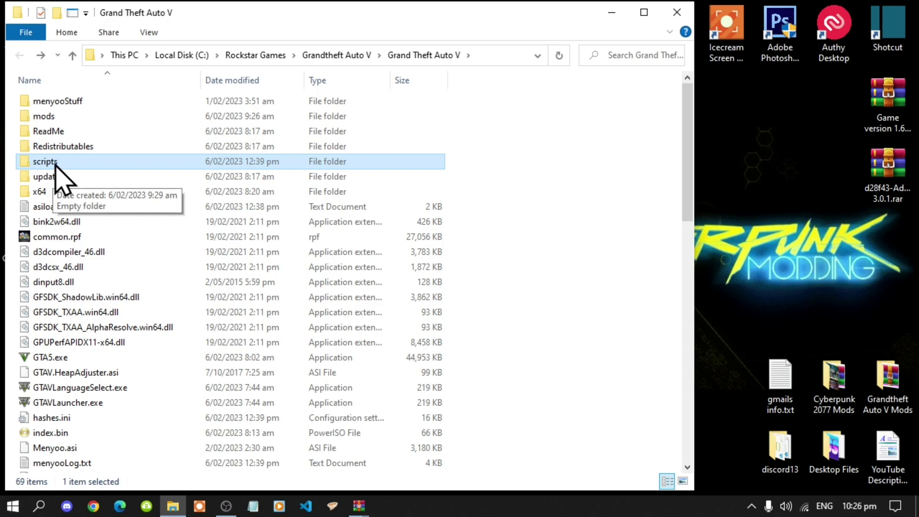
Extract PedSelector.dll from PedSelector.zip into the empty scripts folder and close that archive
{"action": "double_click", "coordinate": [55, 163]}
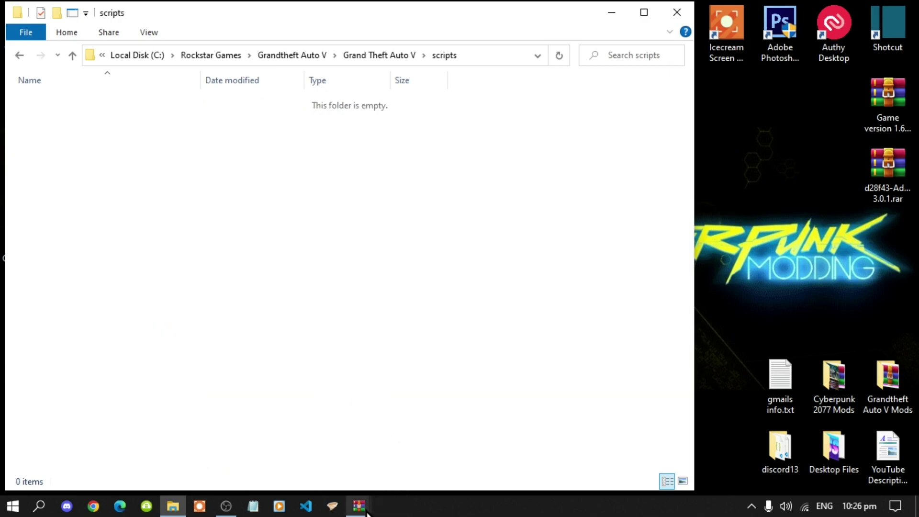
{"action": "mouse_move", "coordinate": [362, 511]}
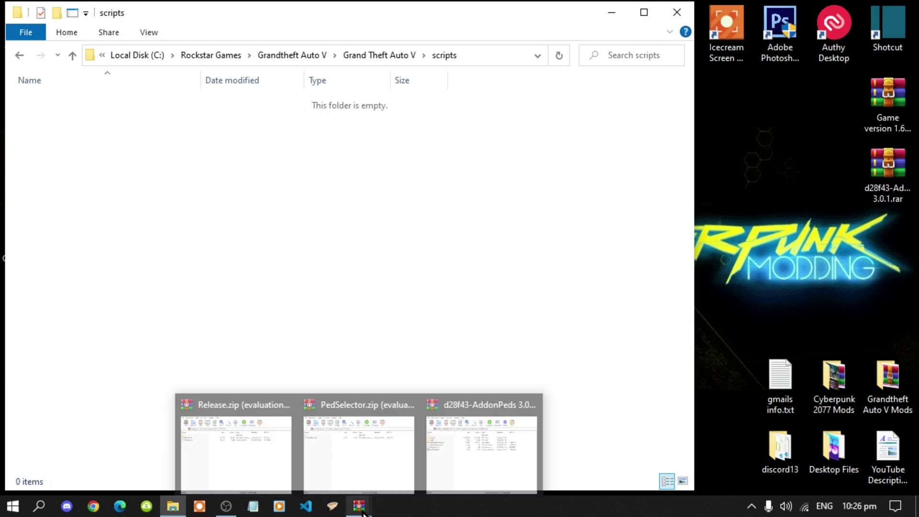
{"action": "left_click", "coordinate": [369, 458]}
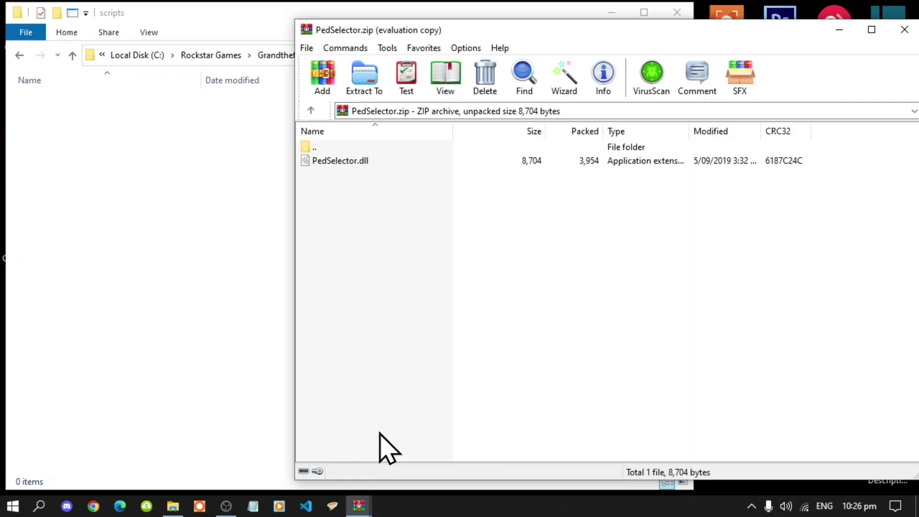
{"action": "left_click", "coordinate": [335, 162]}
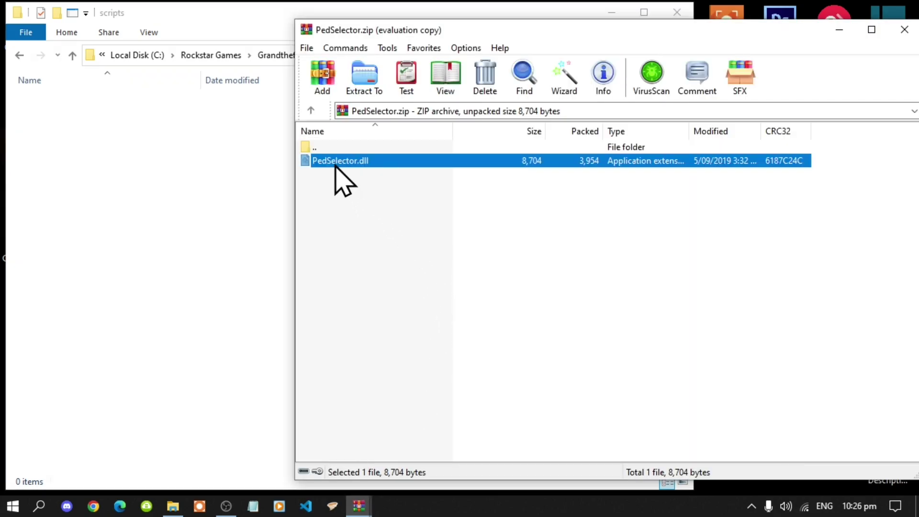
{"action": "left_click_drag", "start_coordinate": [340, 162], "coordinate": [121, 161]}
{"action": "left_click", "coordinate": [765, 236]}
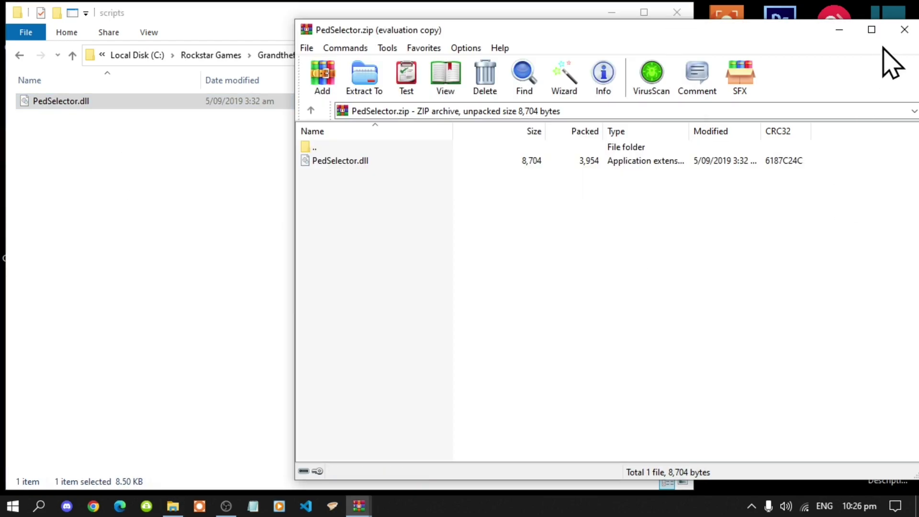
{"action": "left_click", "coordinate": [904, 29]}
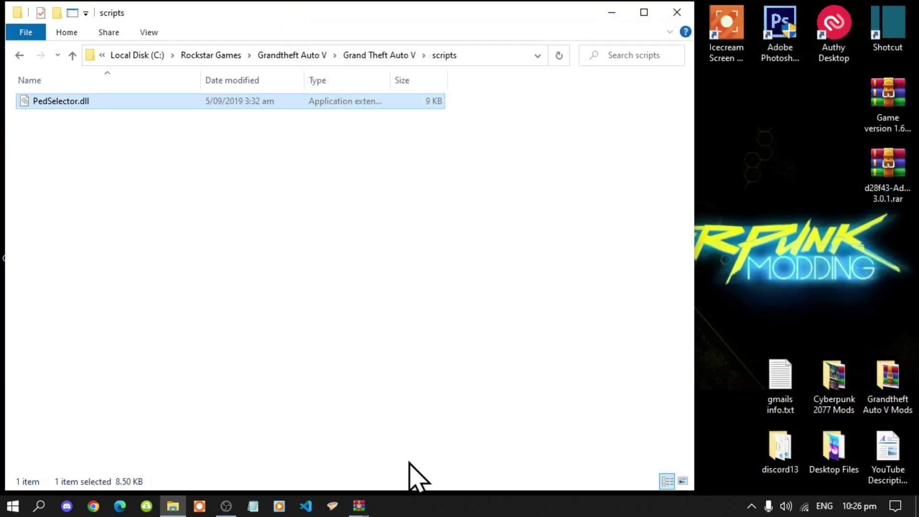
Extract NativeUI.dll and NativeUI.xml from Release.zip into scripts and close that archive
{"action": "left_click", "coordinate": [360, 506]}
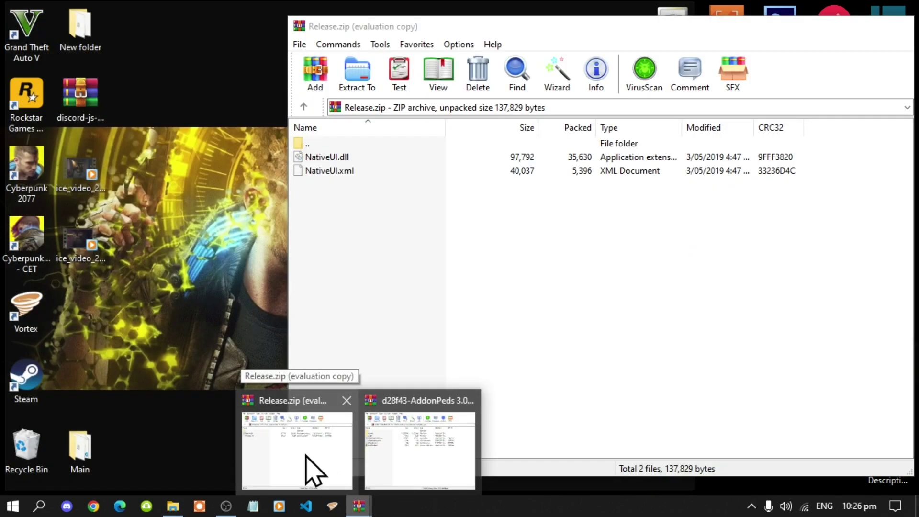
{"action": "left_click", "coordinate": [312, 467]}
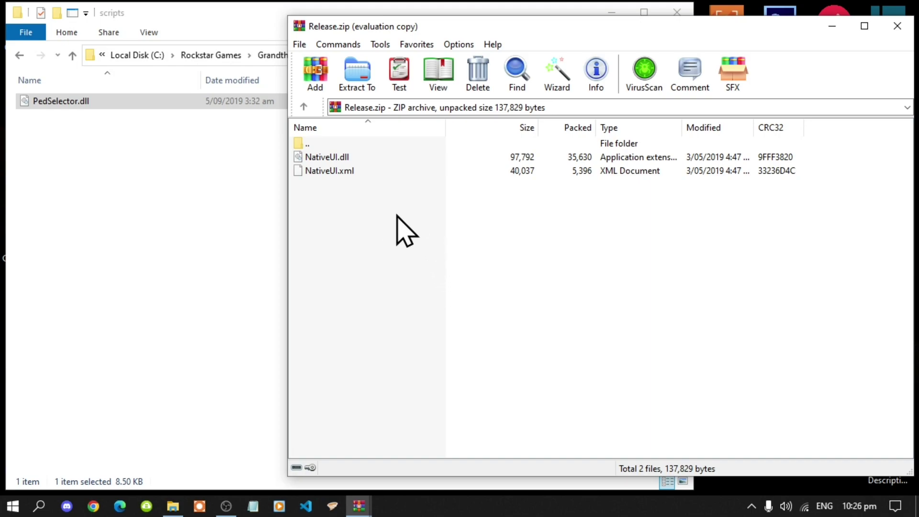
{"action": "left_click_drag", "start_coordinate": [396, 215], "coordinate": [119, 170]}
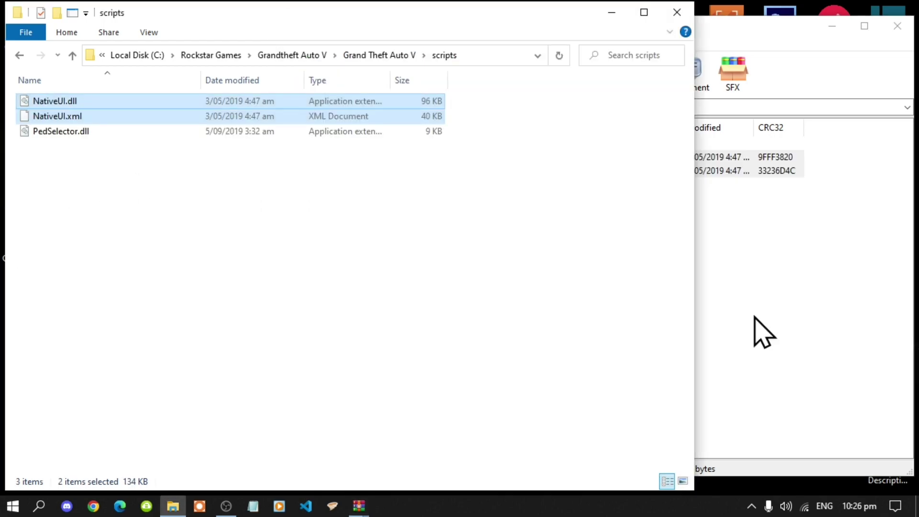
{"action": "left_click", "coordinate": [859, 228]}
{"action": "left_click", "coordinate": [902, 26]}
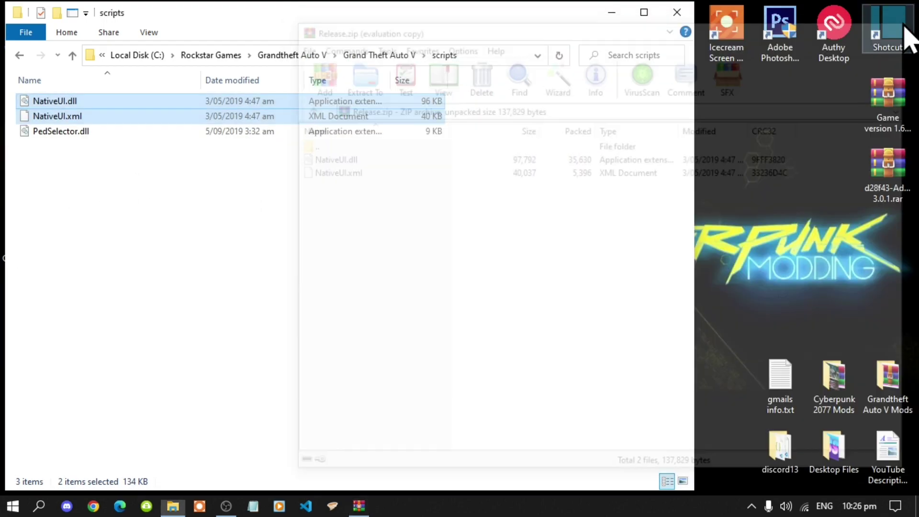
{"action": "left_click", "coordinate": [574, 236]}
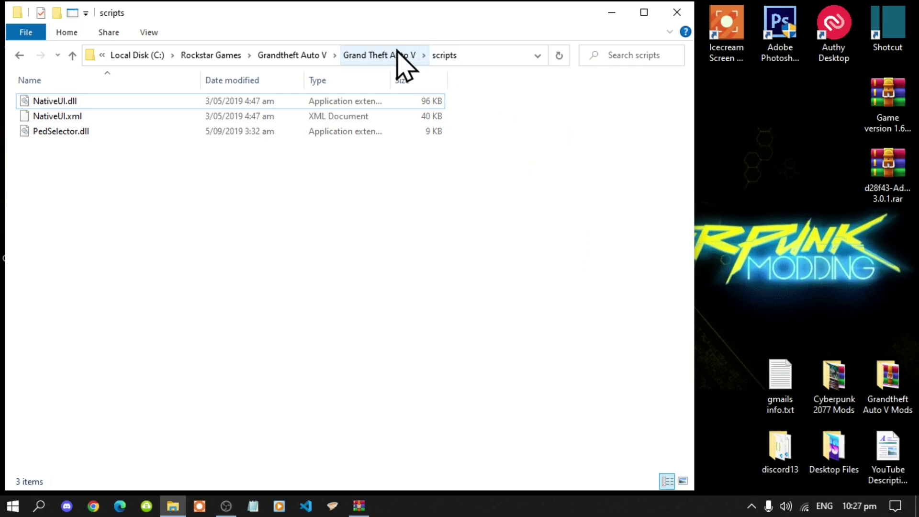
Open dlcpacks in the AddonPeds archive and mods\update\x64\dlcpacks in the game folder
{"action": "left_click", "coordinate": [378, 55]}
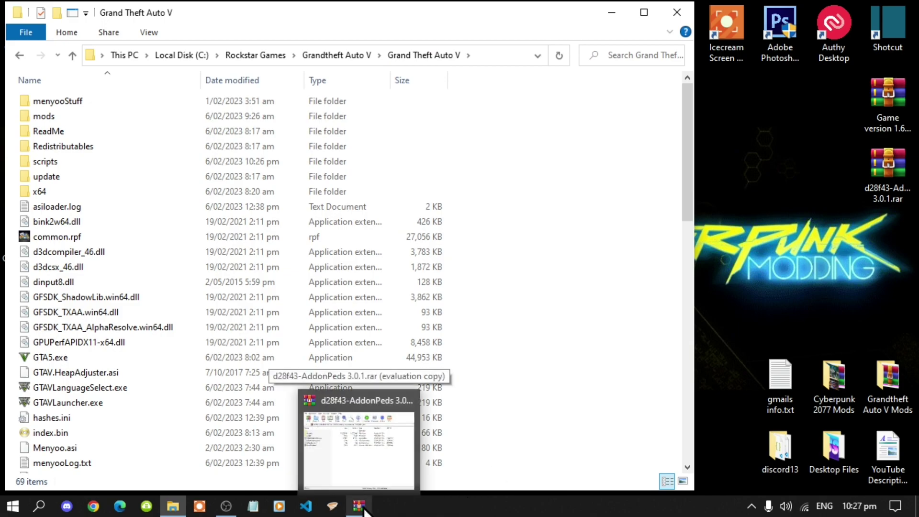
{"action": "left_click", "coordinate": [363, 440]}
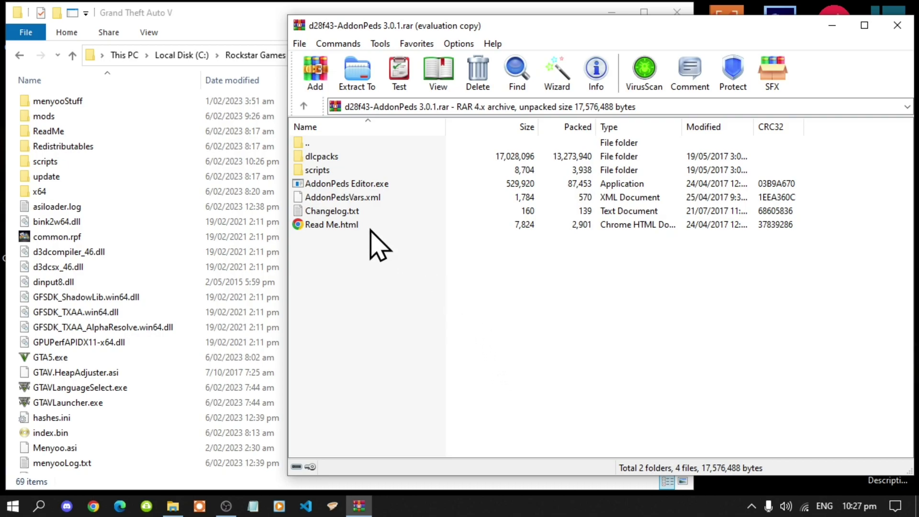
{"action": "double_click", "coordinate": [317, 158]}
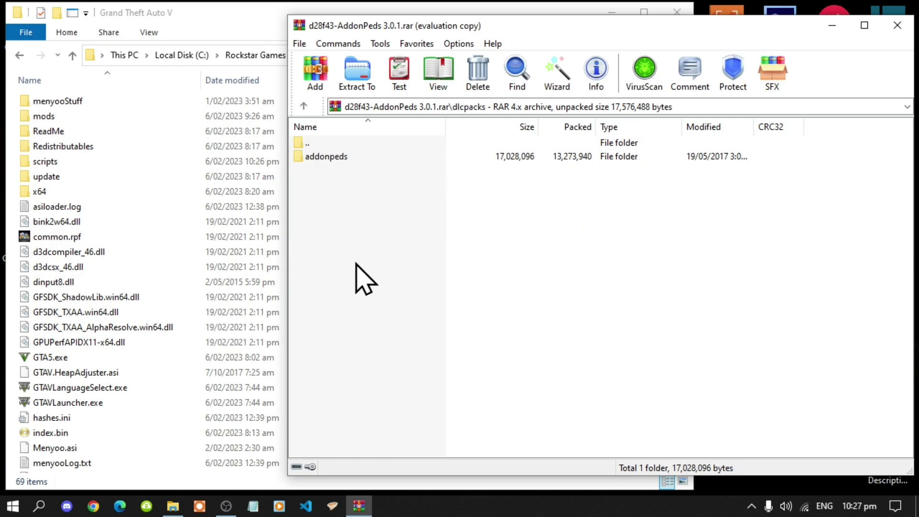
{"action": "double_click", "coordinate": [64, 116]}
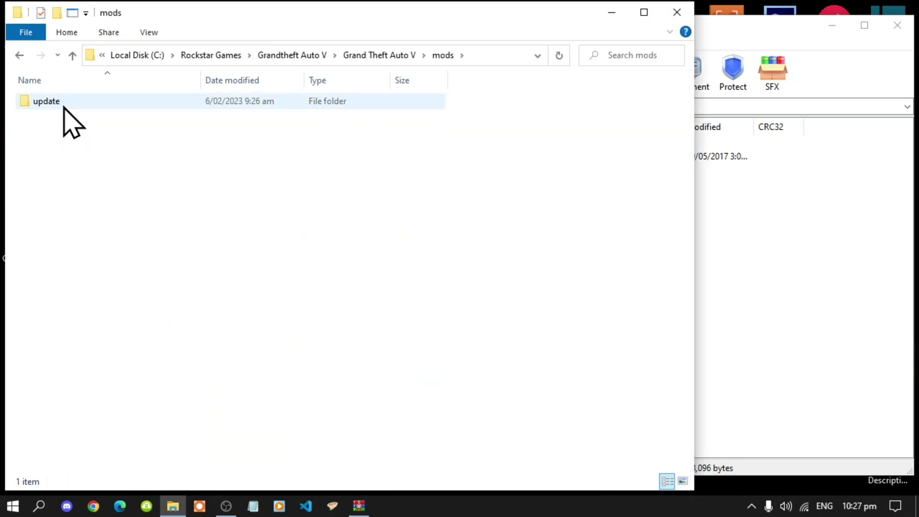
{"action": "double_click", "coordinate": [63, 106]}
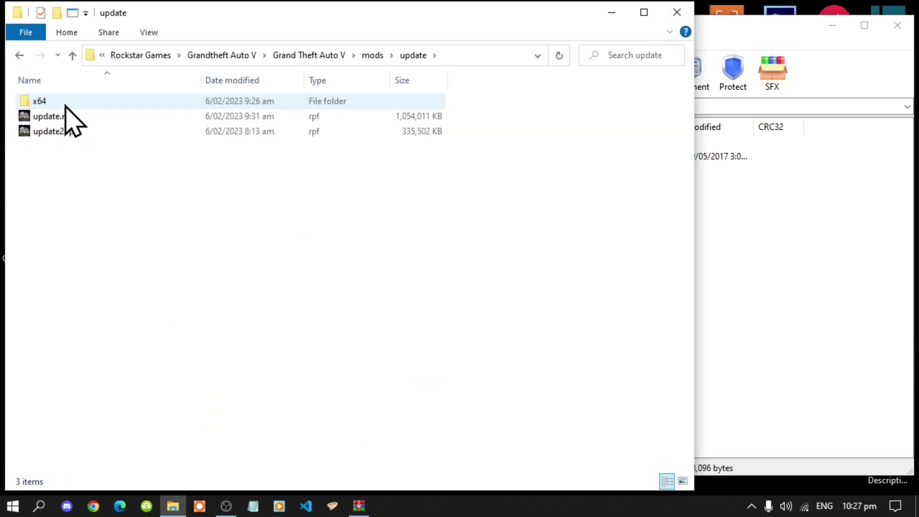
{"action": "double_click", "coordinate": [79, 102]}
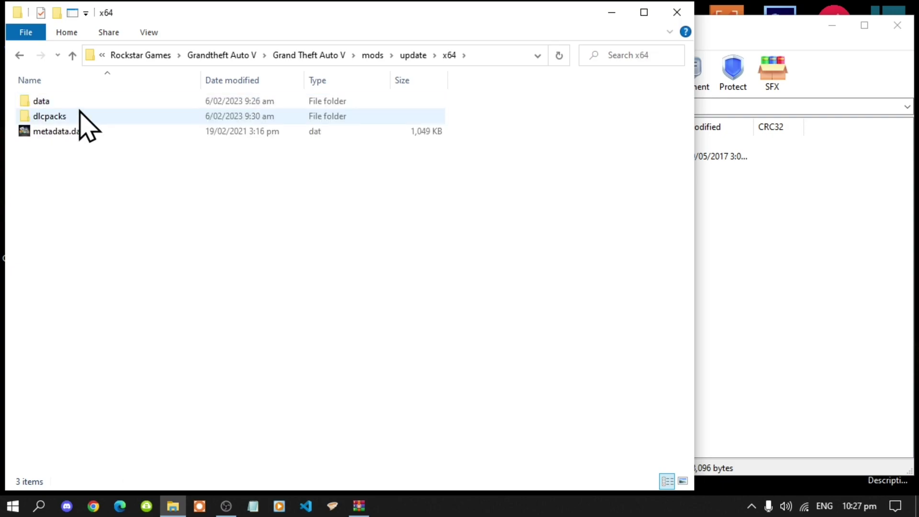
{"action": "double_click", "coordinate": [80, 116]}
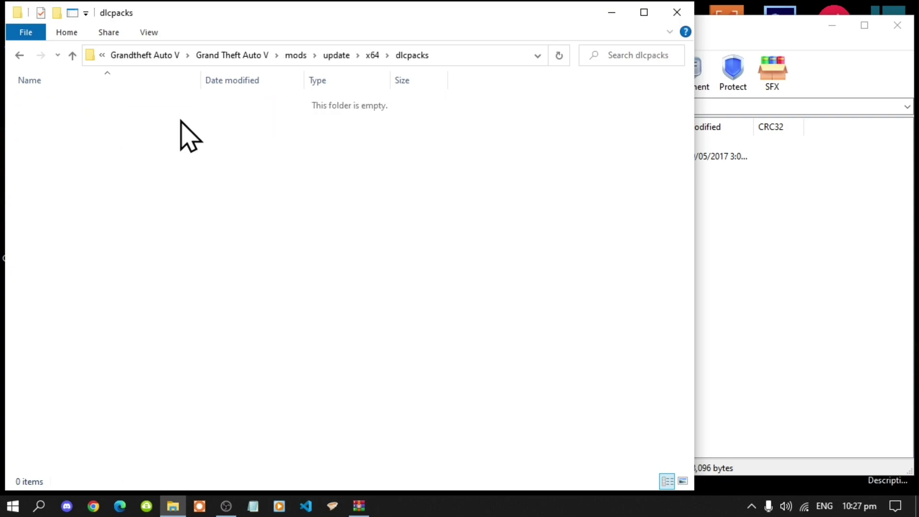
Copy the addonpeds folder into the game's dlcpacks, then return both windows to their top level
{"action": "left_click", "coordinate": [771, 308]}
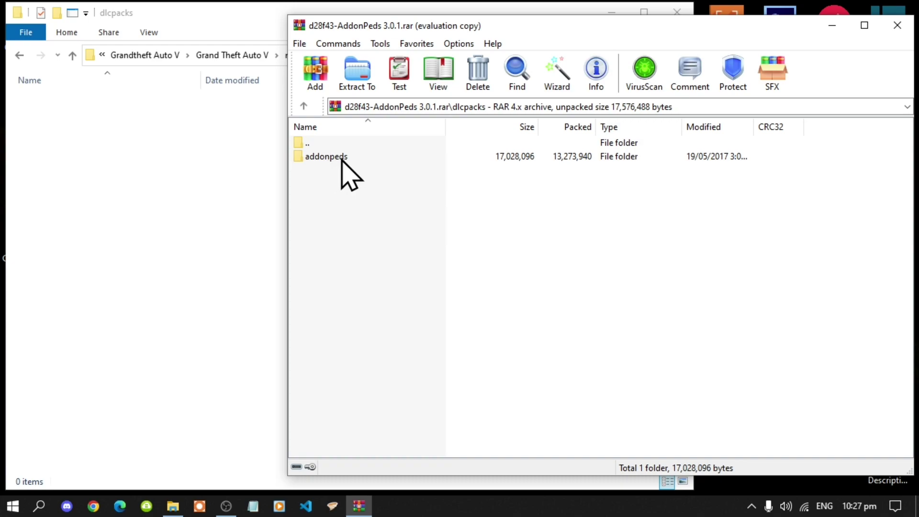
{"action": "left_click_drag", "start_coordinate": [341, 159], "coordinate": [131, 175]}
{"action": "left_click", "coordinate": [821, 283]}
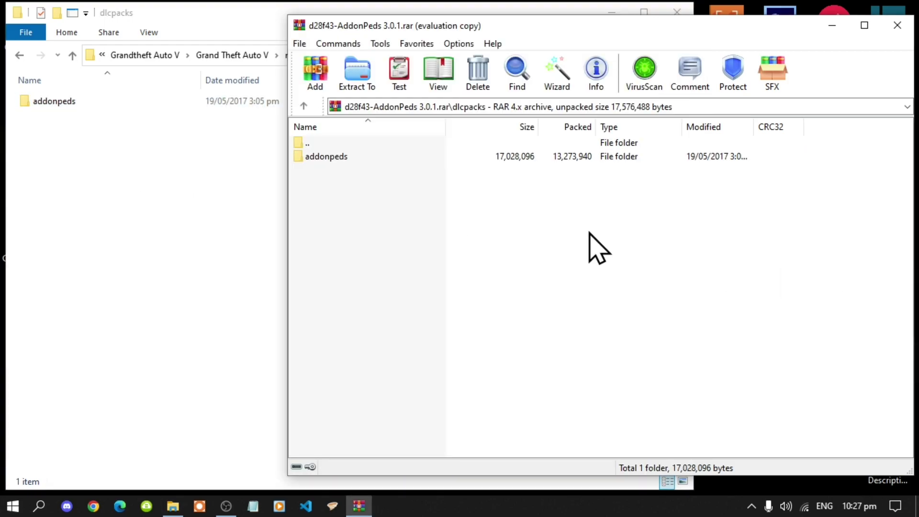
{"action": "key", "text": "BackSpace"}
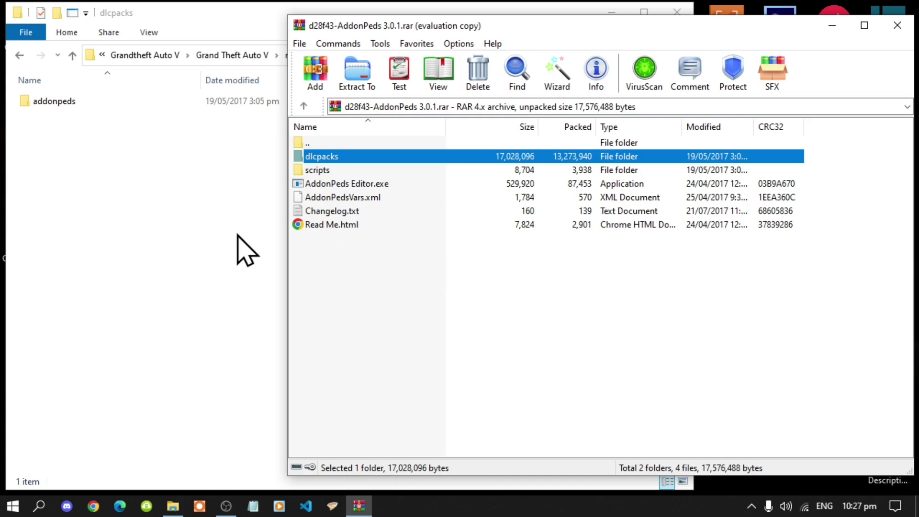
{"action": "left_click", "coordinate": [227, 244]}
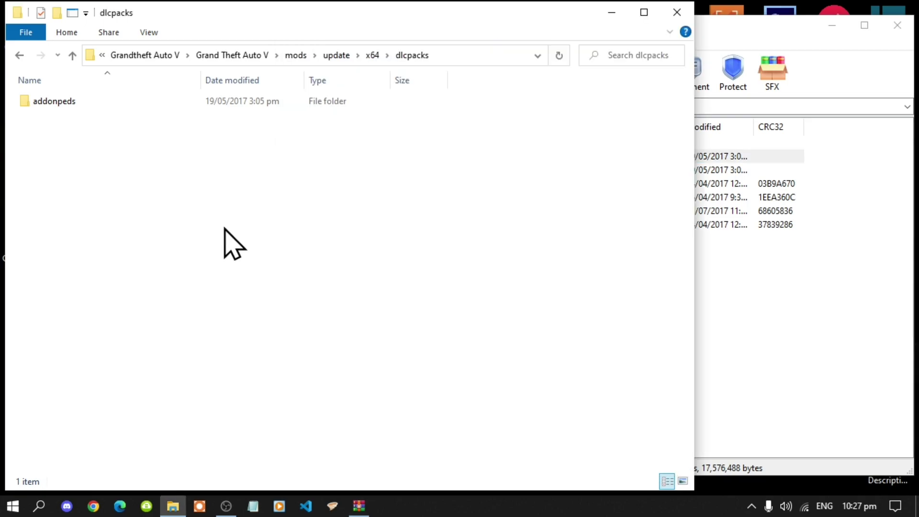
{"action": "left_click", "coordinate": [236, 56]}
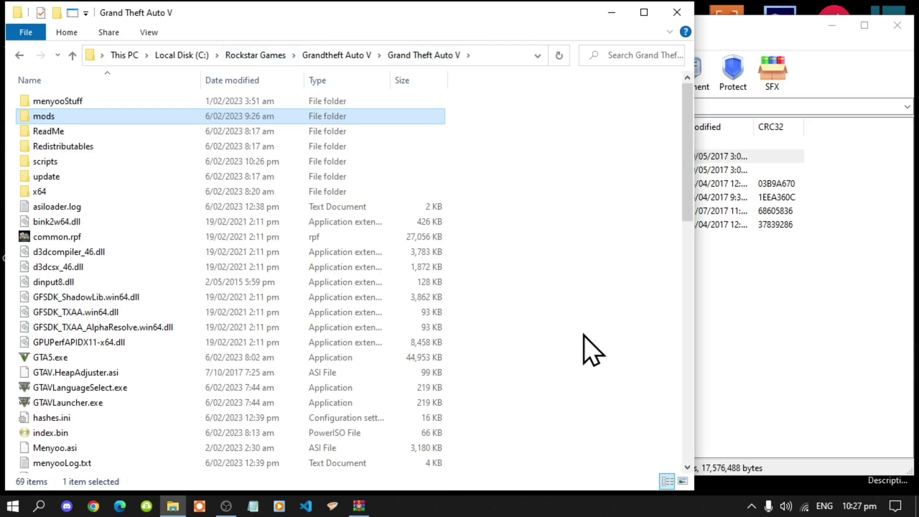
Drag AddonPeds Editor.exe and AddonPedsVars.xml together from the archive into the Grand Theft Auto V folder
{"action": "left_click", "coordinate": [833, 307]}
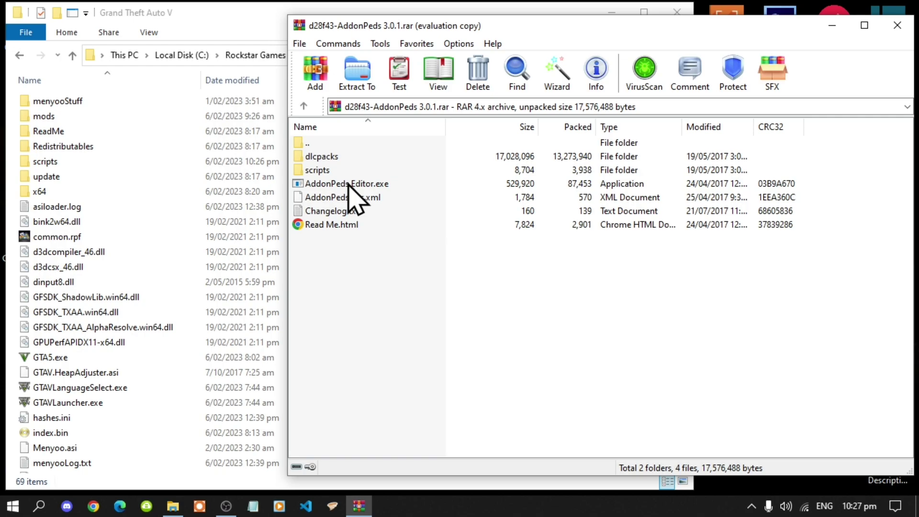
{"action": "left_click", "coordinate": [369, 184]}
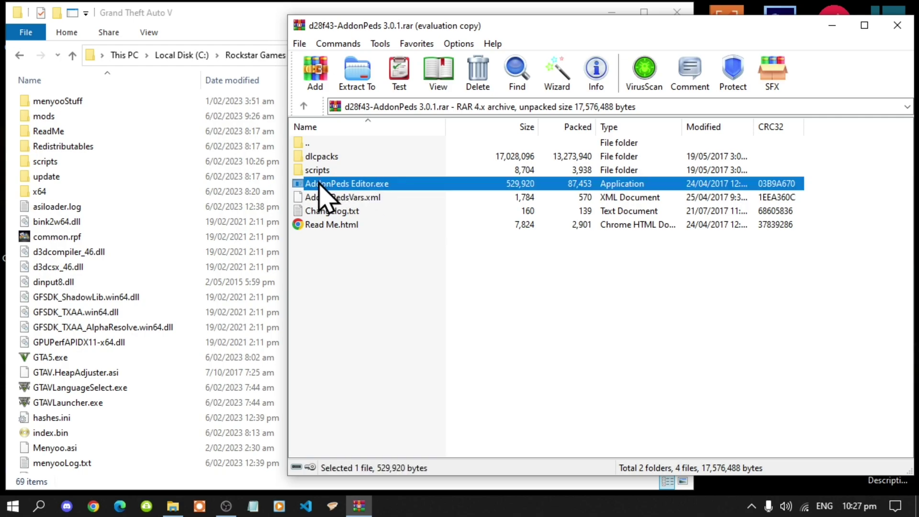
{"action": "left_click", "coordinate": [360, 197], "text": "ctrl"}
{"action": "left_click_drag", "start_coordinate": [357, 190], "coordinate": [117, 264]}
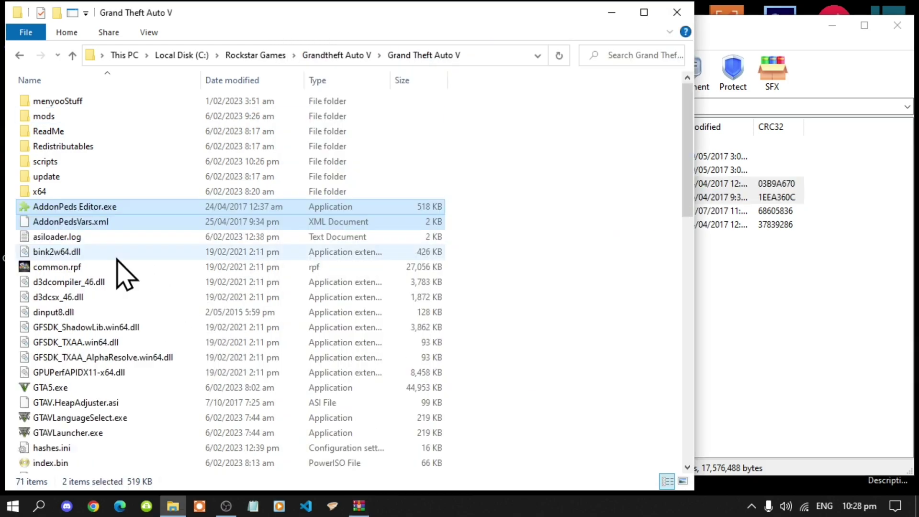
{"action": "left_click", "coordinate": [791, 324]}
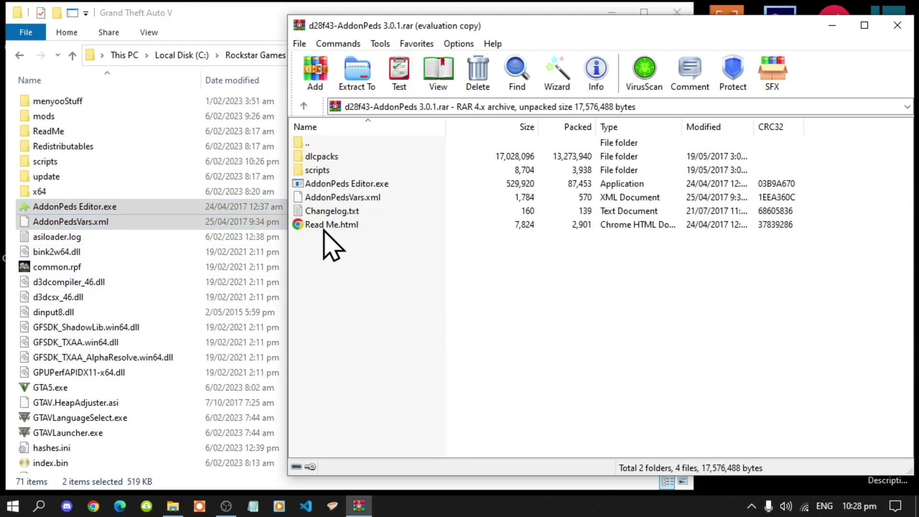
Copy the <Item>dlcpacks:\addonpeds\</Item> line from Read Me.html's Installation section, then close Chrome
{"action": "double_click", "coordinate": [339, 228]}
{"action": "middle_click", "coordinate": [478, 217]}
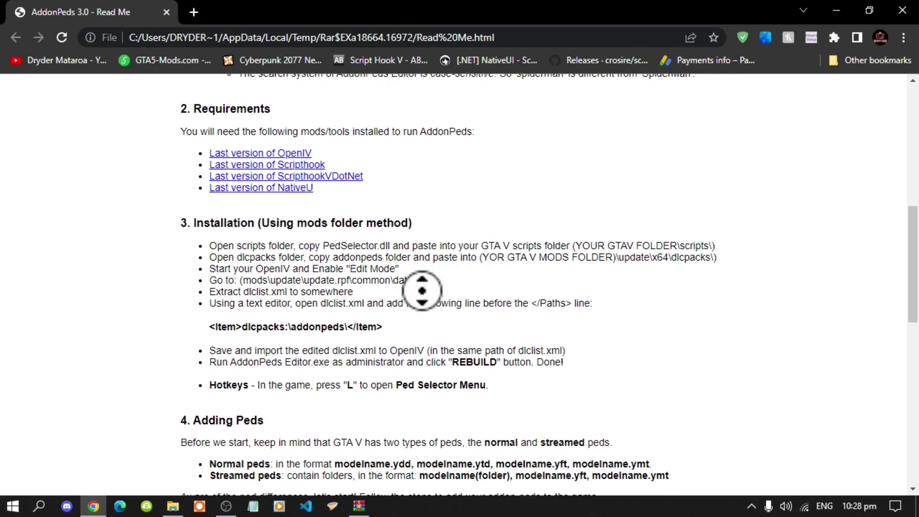
{"action": "left_click_drag", "start_coordinate": [396, 329], "coordinate": [260, 327]}
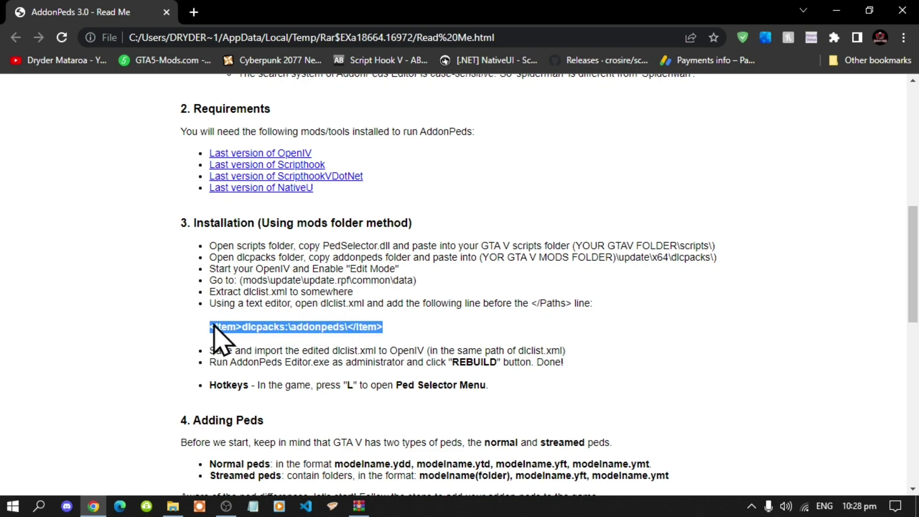
{"action": "right_click", "coordinate": [239, 322]}
{"action": "left_click", "coordinate": [261, 333]}
{"action": "left_click", "coordinate": [909, 13]}
{"action": "left_click", "coordinate": [718, 320]}
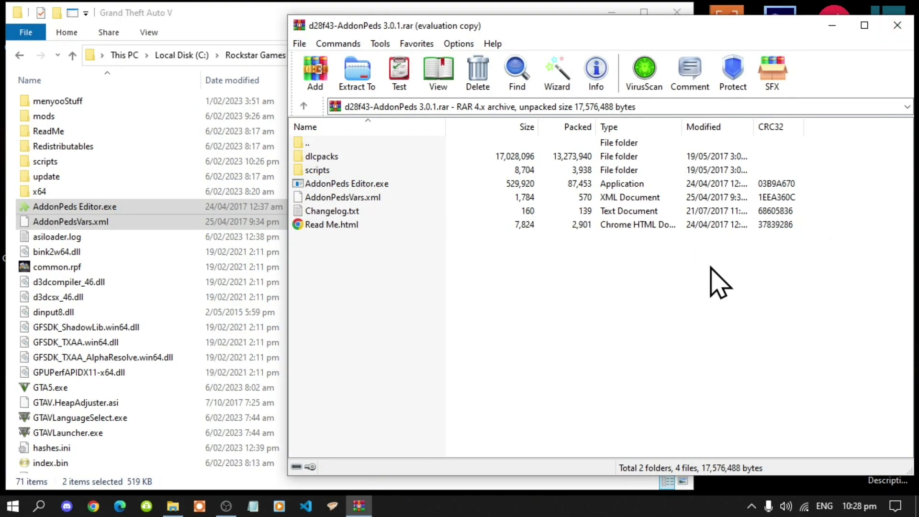